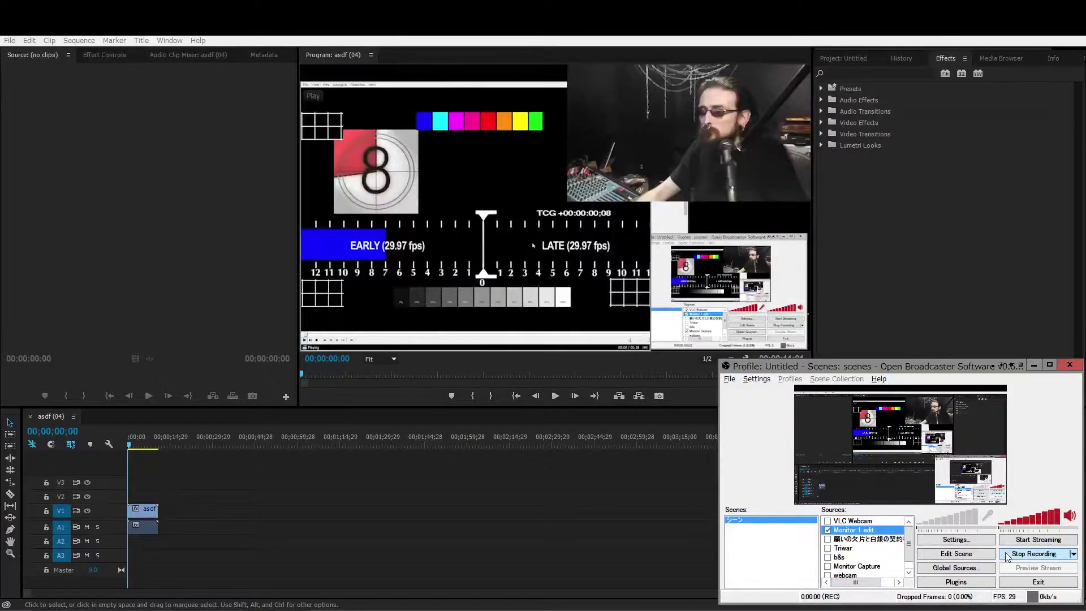
Play the sync-test recording through to its end and return the playhead to the start of the sequence
click(709, 517)
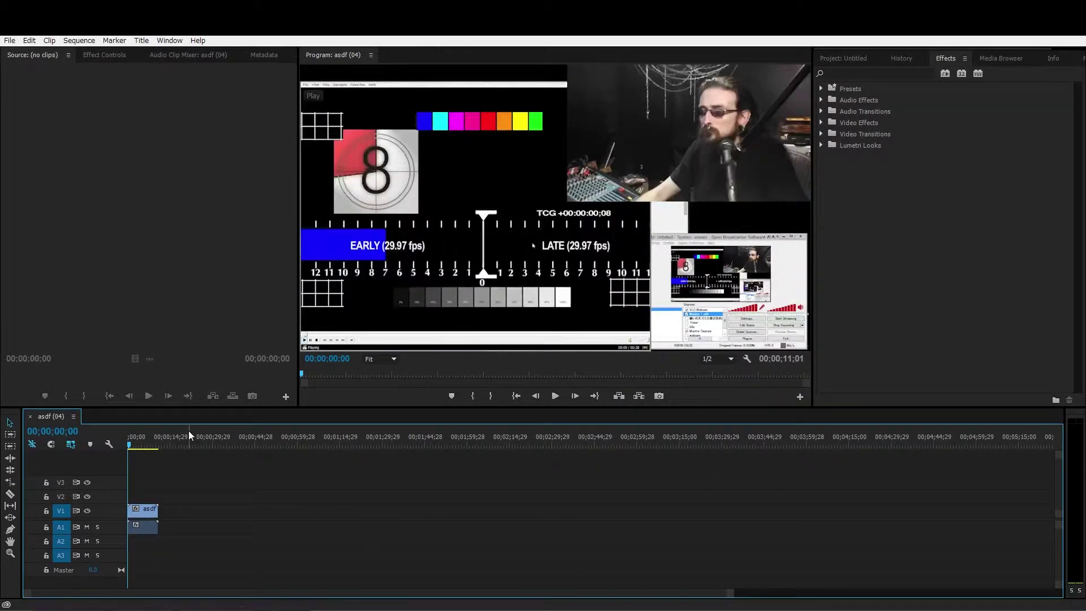
key(space)
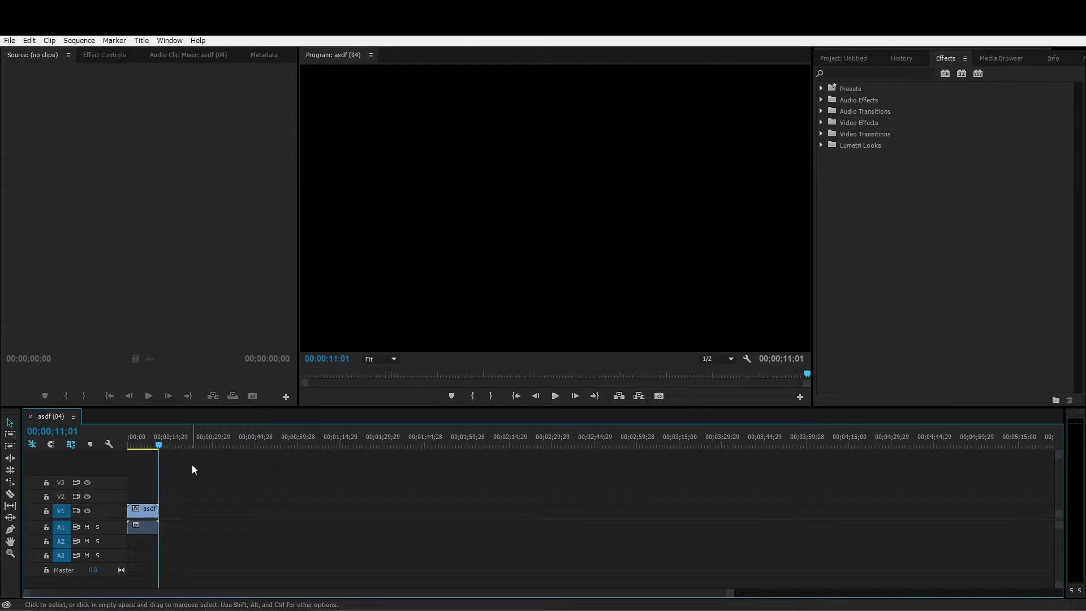
key(space)
drag(133, 444, 121, 443)
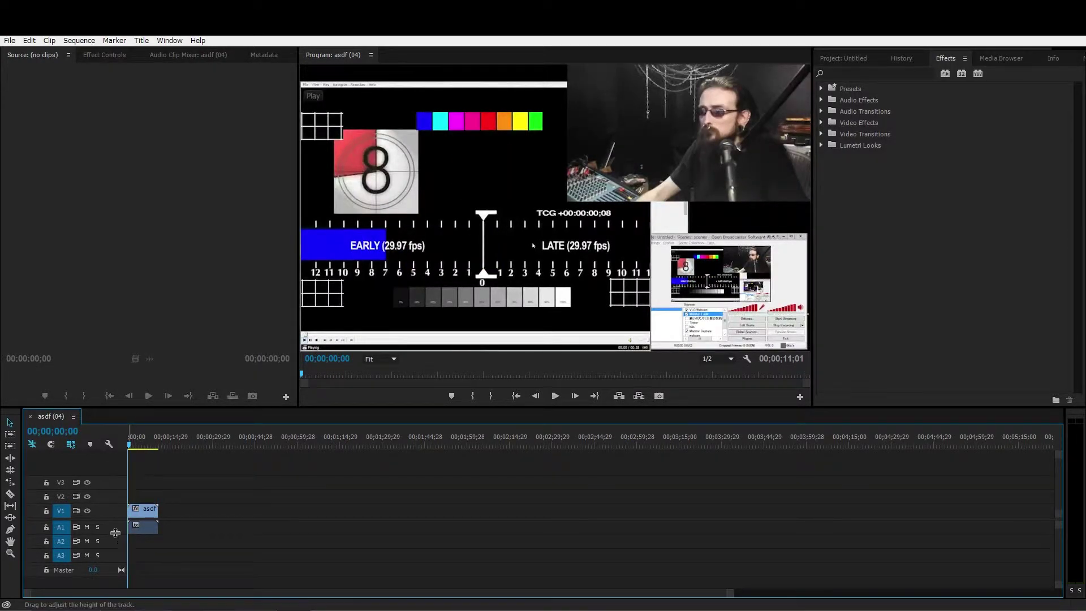
Enlarge audio track A1 and magnify the beginning of the timeline to expose the first beeps in the waveform
drag(114, 533, 118, 547)
key(equal)
key(equal)
key(equal)
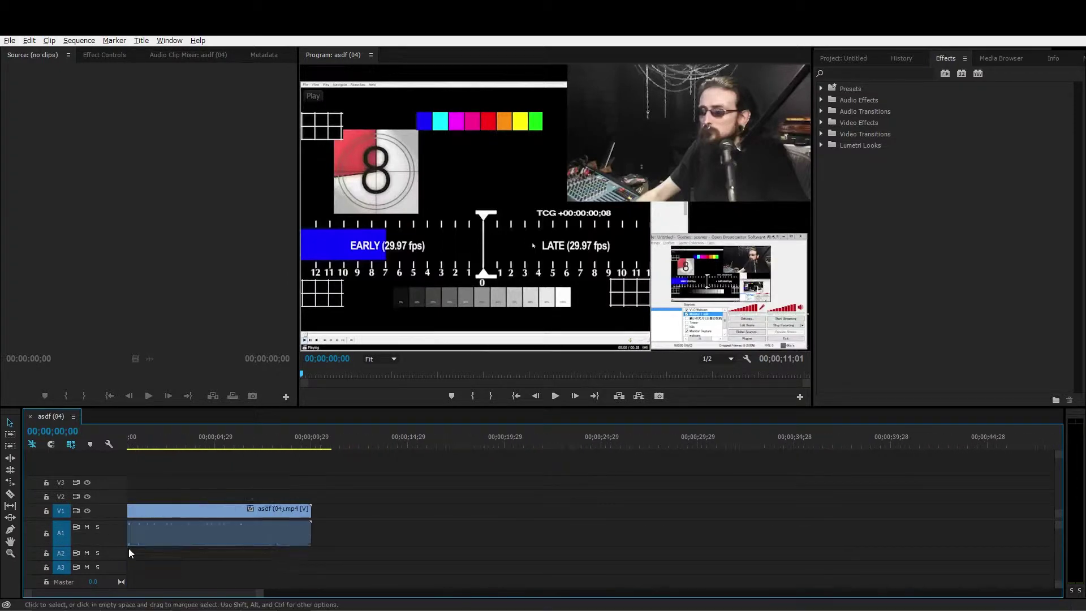
scroll(129, 553, up, 3)
key(equal)
key(equal)
key(equal)
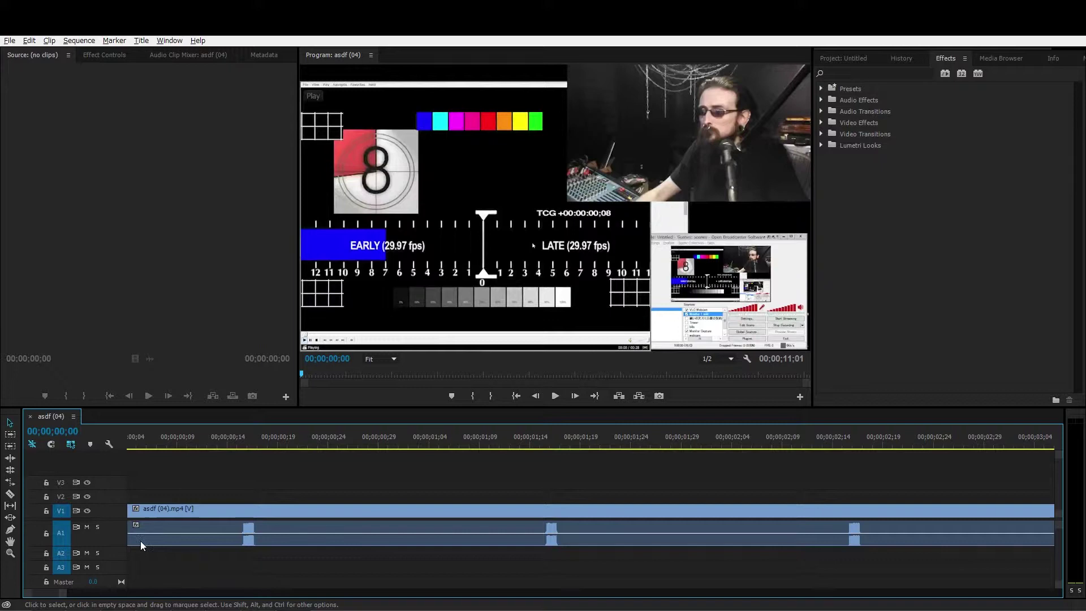
scroll(140, 541, up, 1)
drag(60, 593, 42, 594)
Switch the sequence's time display to milliseconds, with the playhead placed shortly before the first beep
click(183, 444)
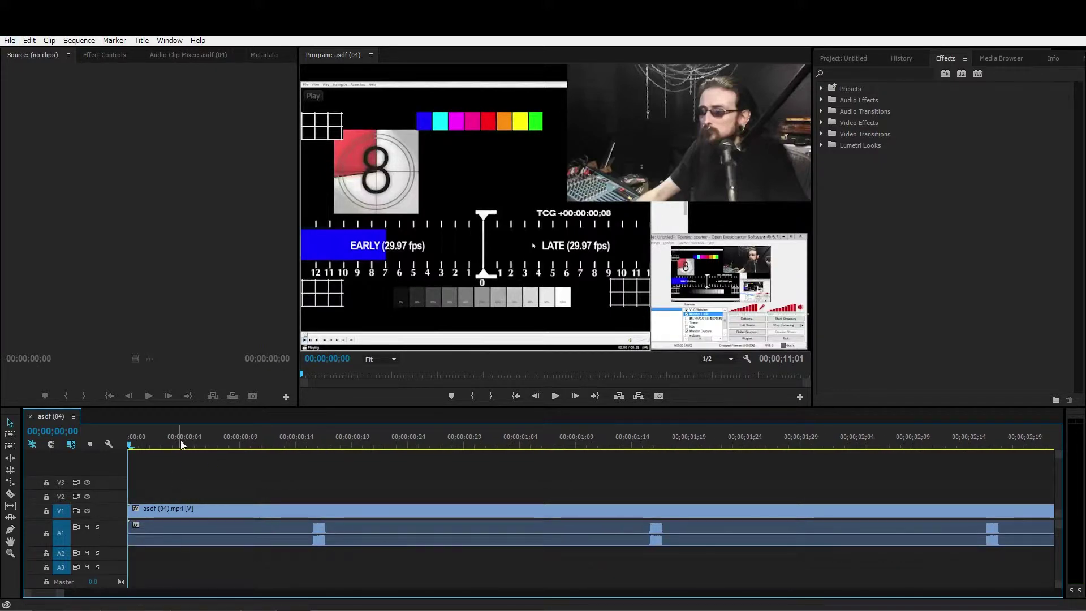
right_click(228, 439)
click(263, 416)
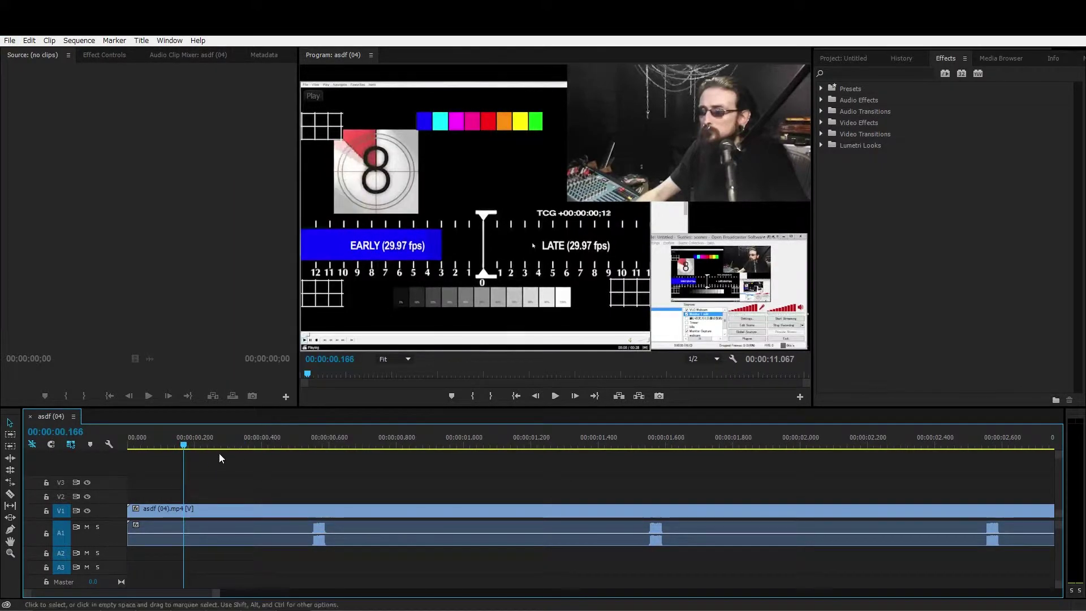
Split the clip at 00:00:00.266, where the smiley first appears in the video countdown
drag(185, 446, 217, 447)
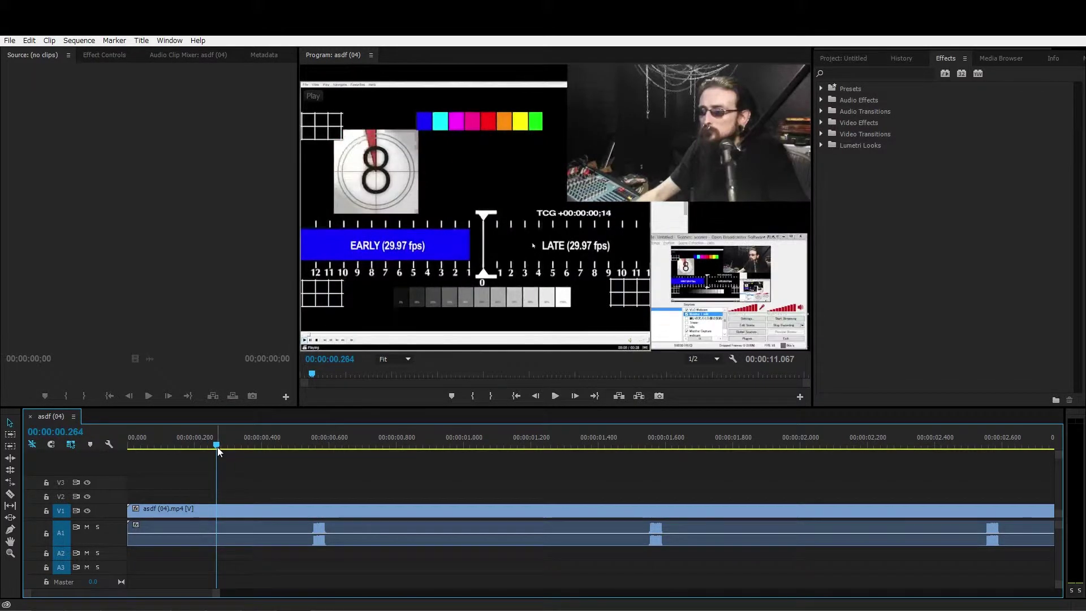
alt+scroll(217, 447, up, 4)
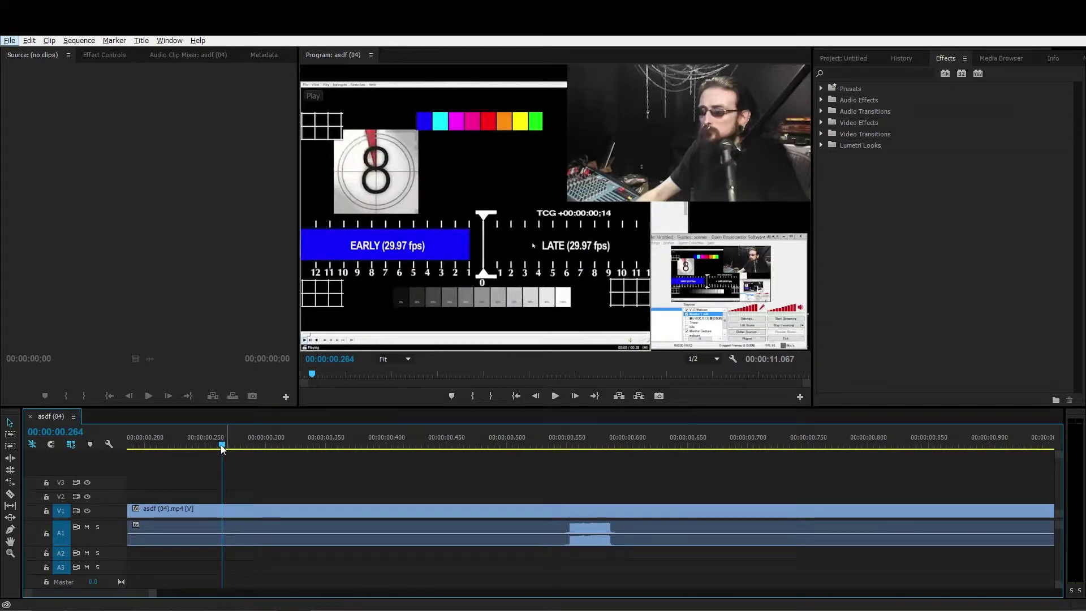
drag(221, 446, 225, 446)
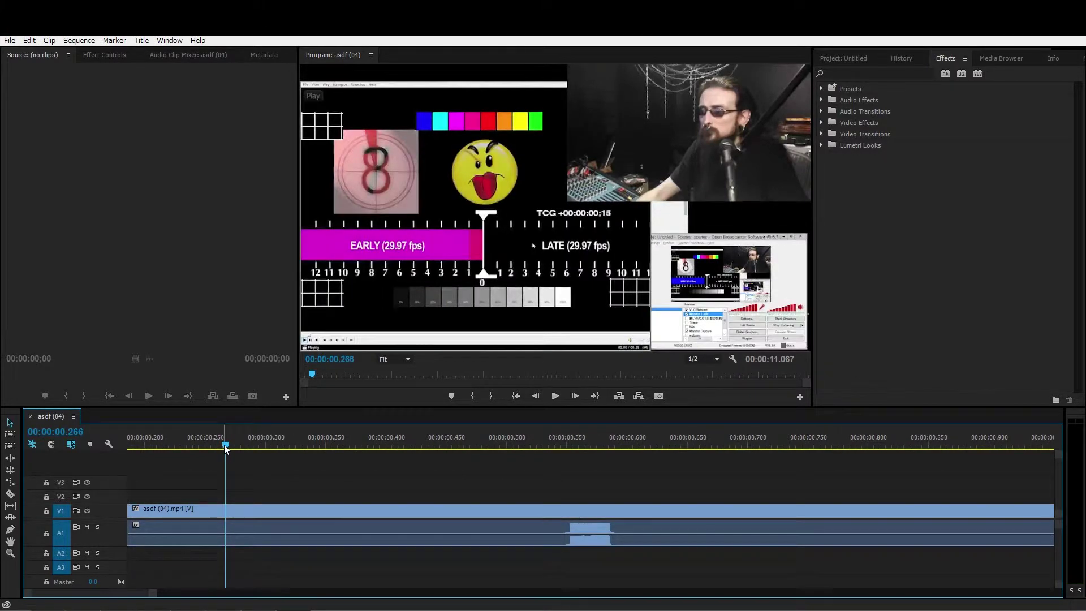
key(c)
click(226, 528)
key(v)
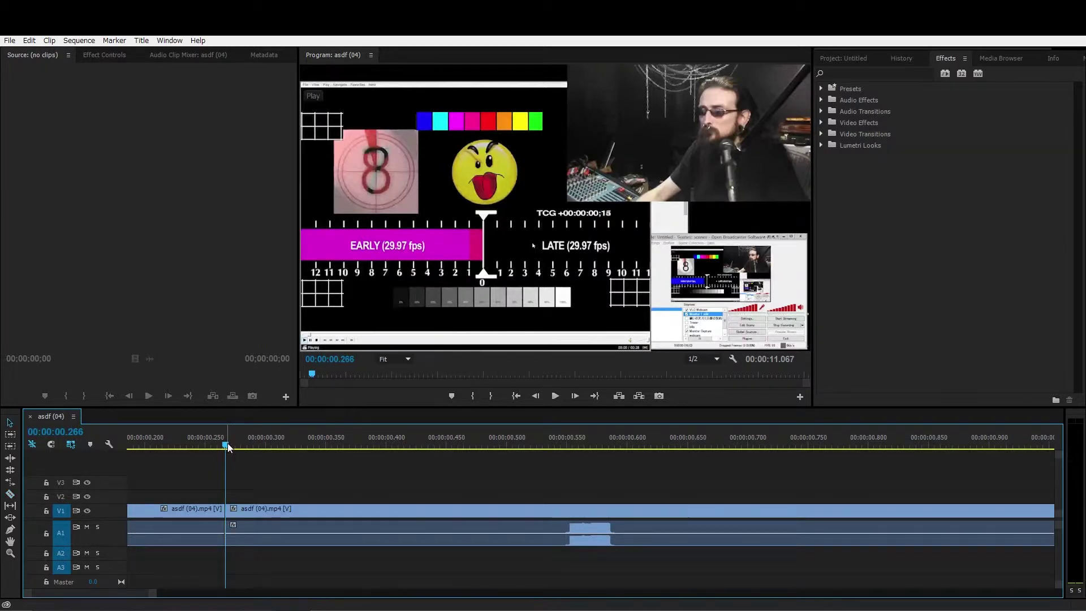
Split the clip again at 00:00:00.552, where the first beep starts in the waveform
drag(226, 445, 571, 448)
key(c)
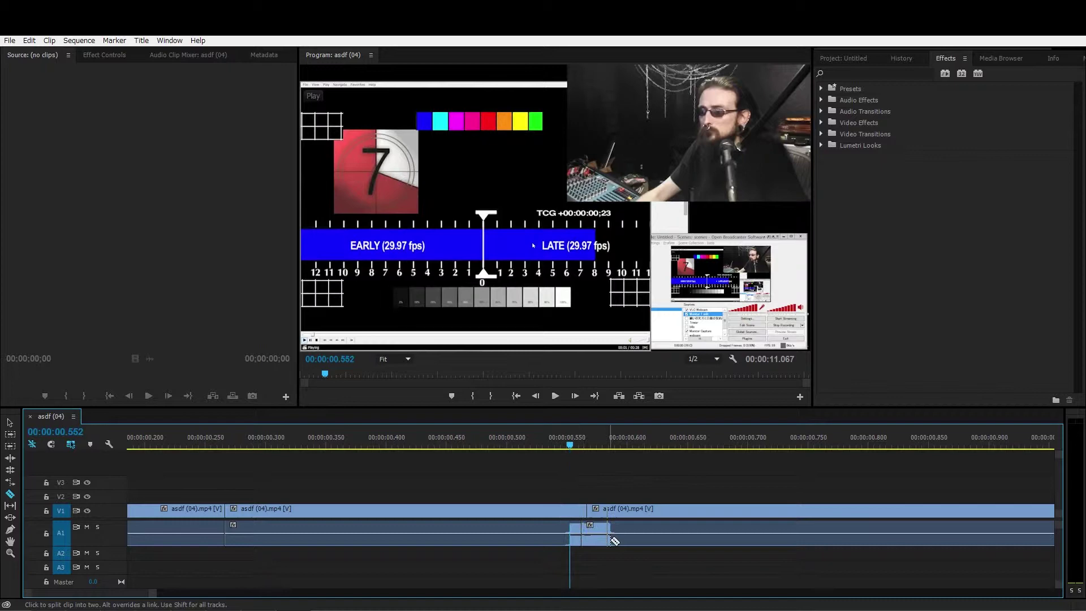
click(569, 530)
key(v)
Remove the piece before the first cut and move the piece between the two cuts to the sequence start
click(551, 538)
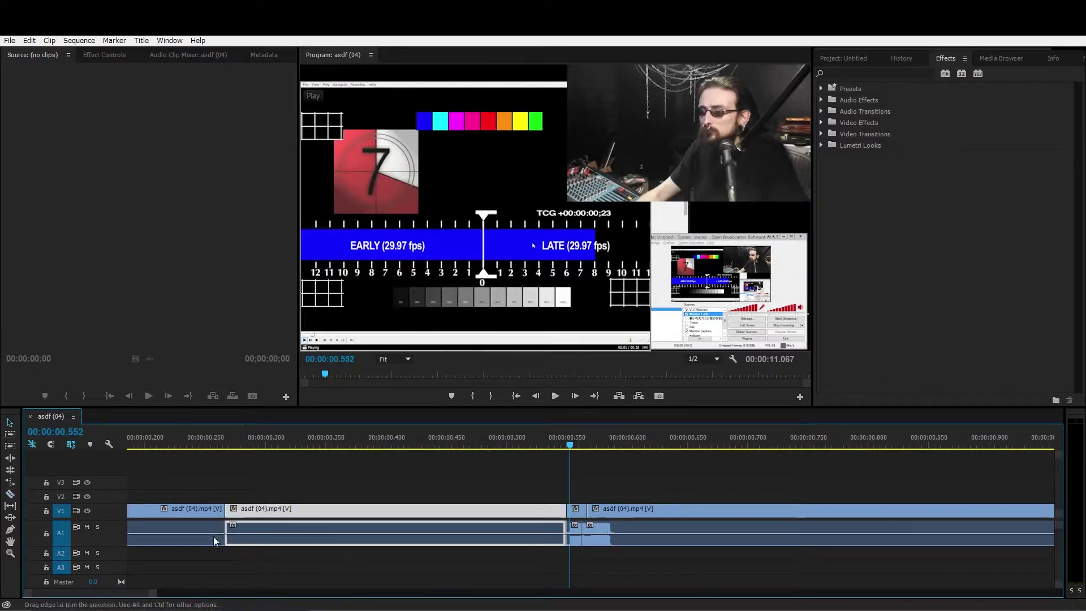
alt+scroll(274, 554, down, 3)
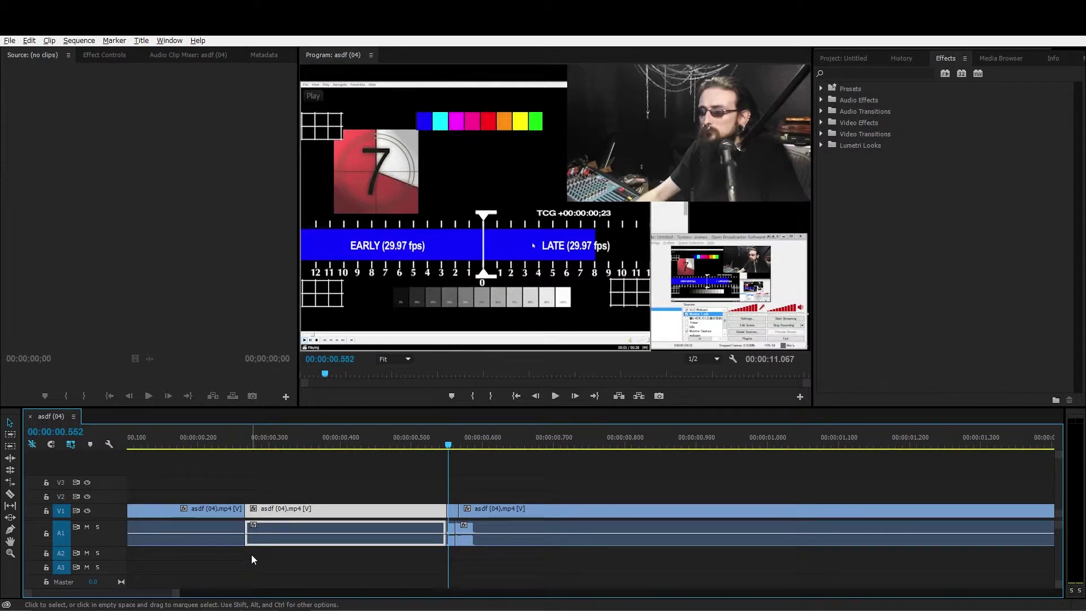
scroll(181, 566, up, 2)
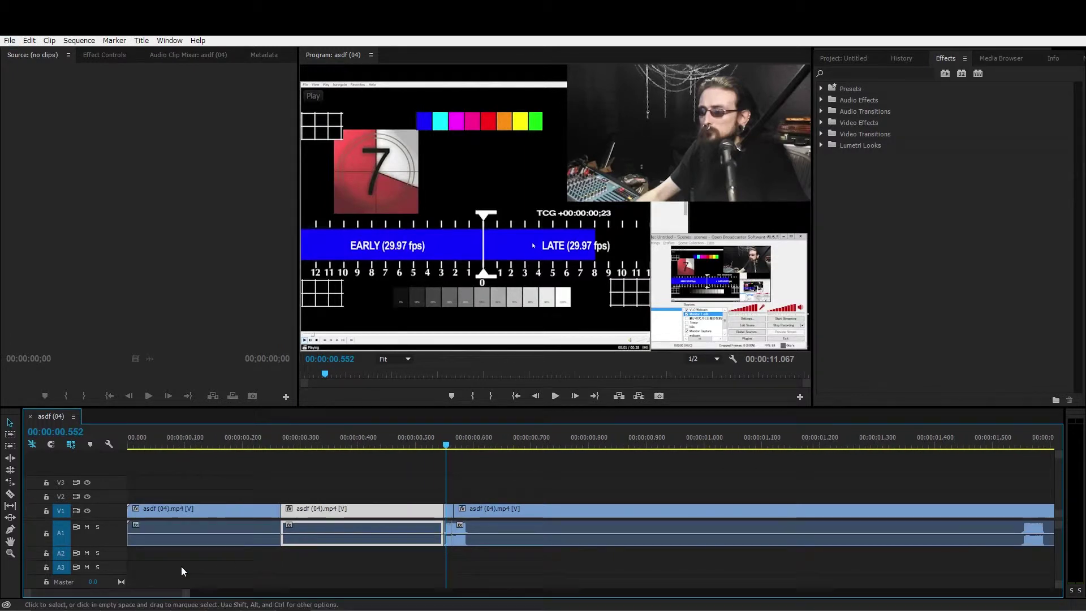
click(189, 535)
mouse_move(191, 534)
mouse_down()
mouse_move(350, 541)
mouse_move(173, 550)
mouse_move(247, 543)
mouse_move(188, 537)
mouse_up()
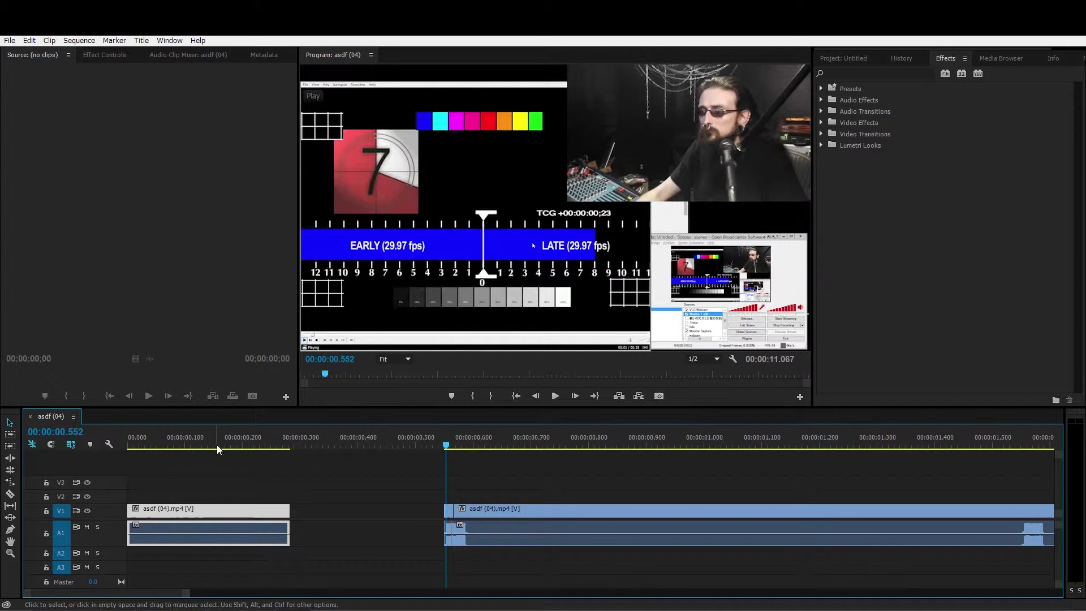
Place the playhead at the end of the moved piece to measure the delay in milliseconds
drag(218, 445, 303, 444)
scroll(285, 510, up, 4)
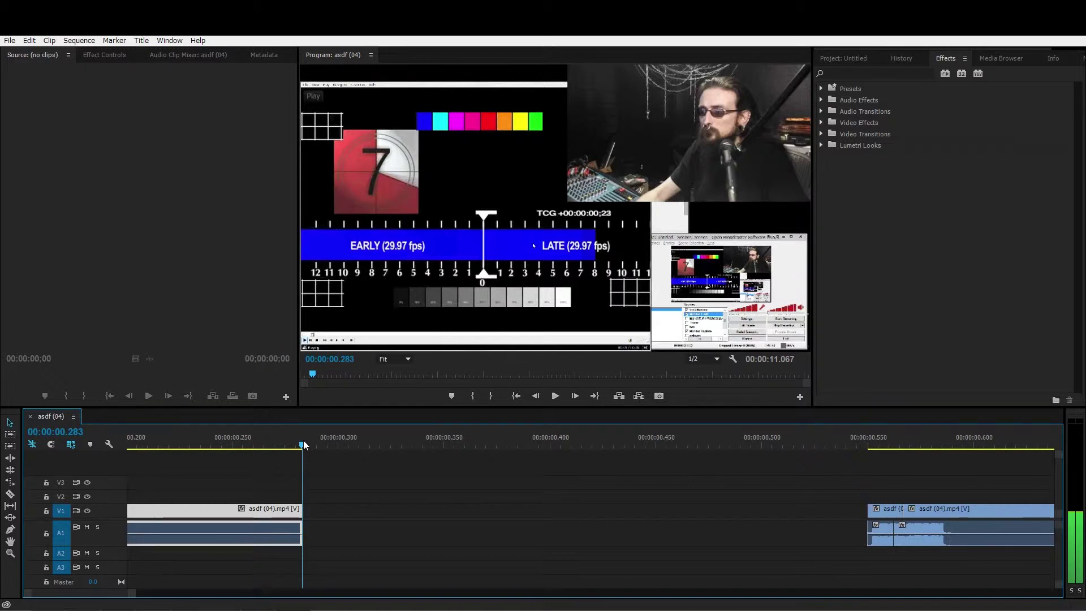
drag(303, 444, 302, 445)
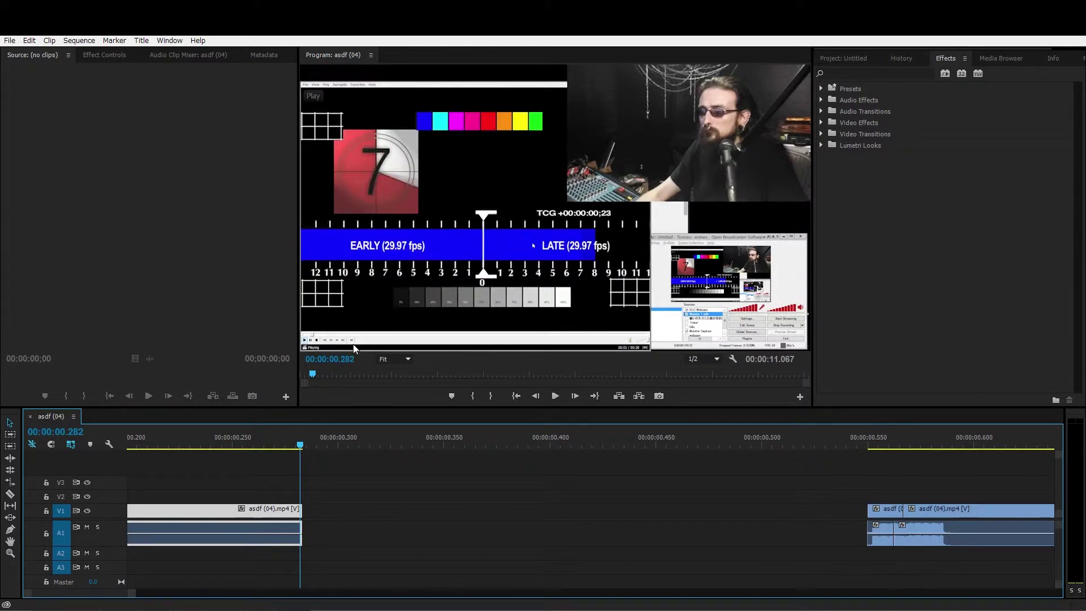
In Open Broadcaster Software's advanced settings, set the Global Audio Sync Offset to -282 milliseconds and apply it
click(713, 609)
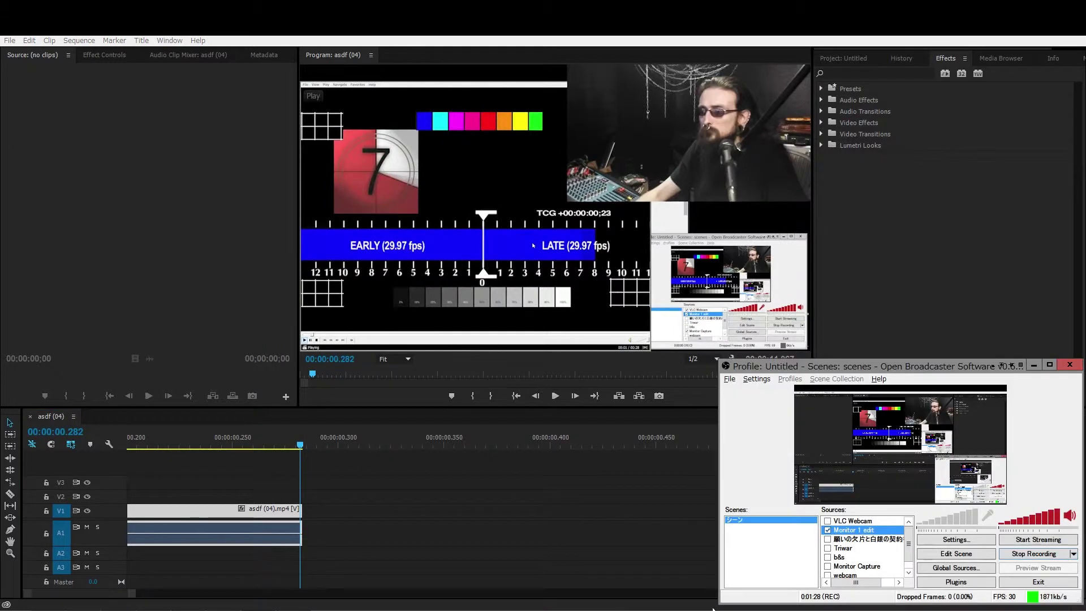
click(964, 542)
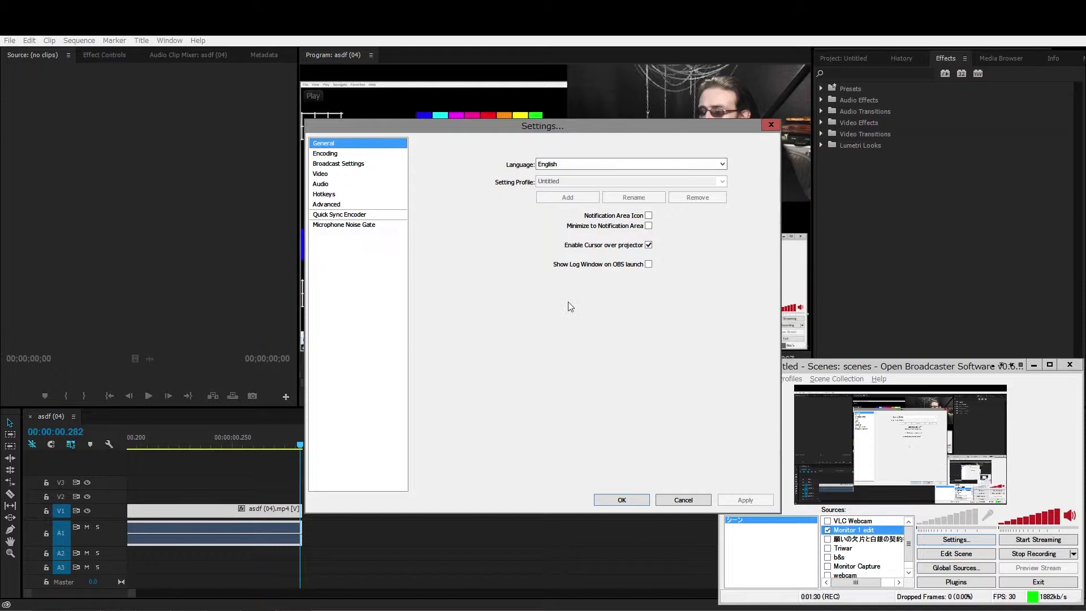
click(326, 185)
click(337, 205)
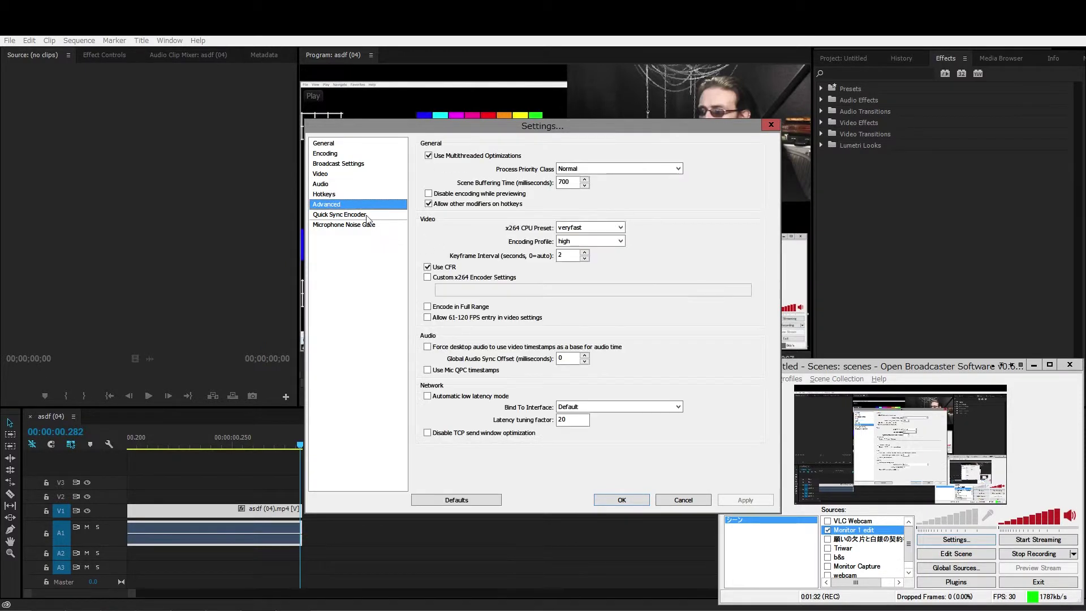
text(-282)
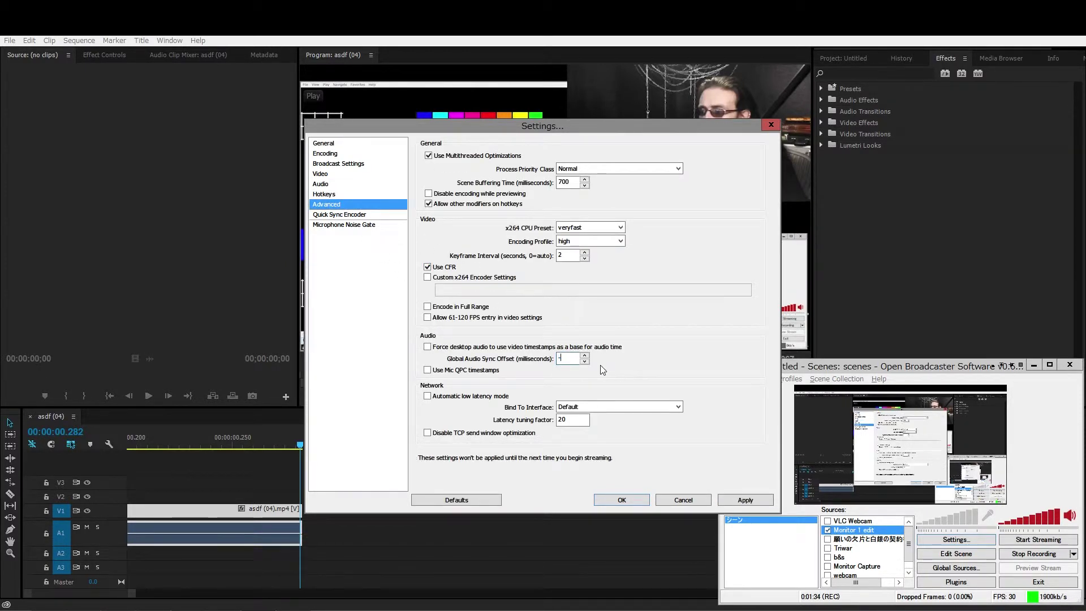
click(622, 502)
Return to Premiere Pro and delete the measured piece at the start of the sequence
click(307, 550)
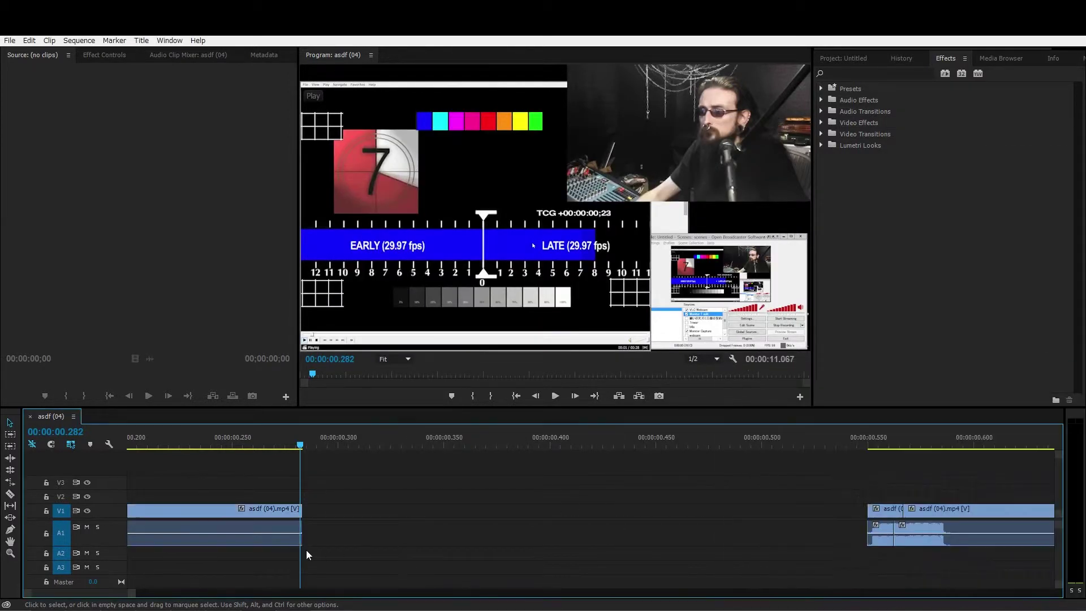
click(275, 541)
key(Delete)
key(minus)
key(minus)
key(minus)
key(minus)
key(minus)
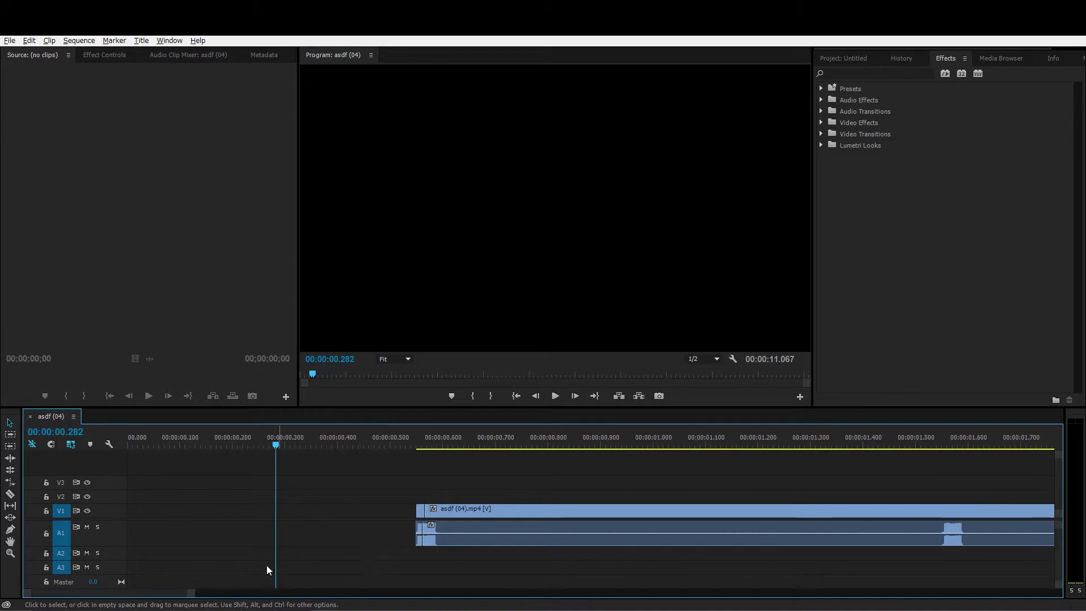
Locate the first hand clap and place the playhead at about 00:00:05.720, where the webcam shows the hands coming together
drag(171, 593, 196, 594)
scroll(249, 541, down, 2)
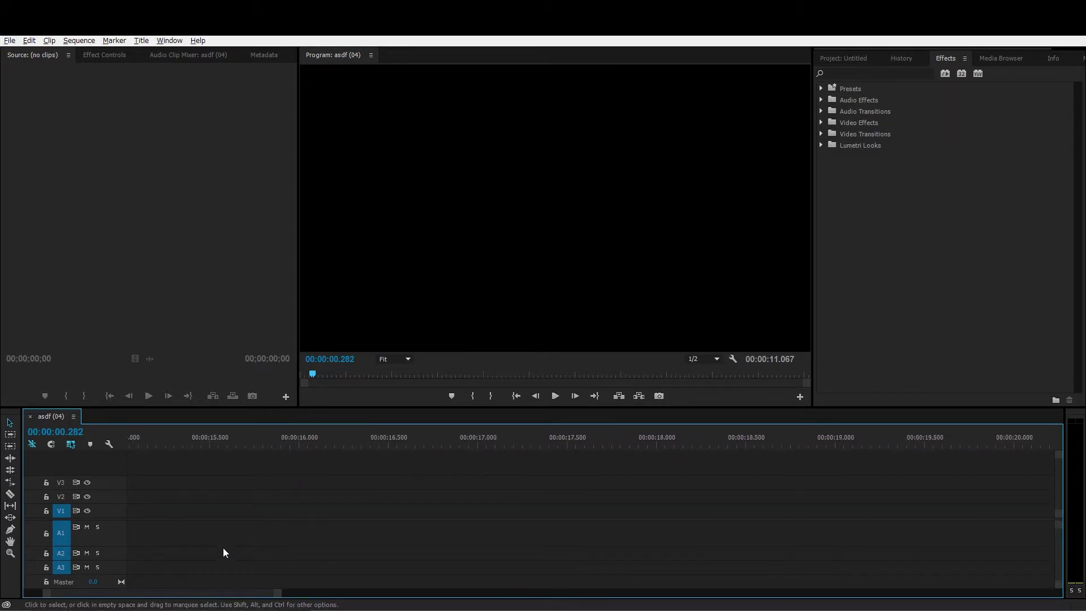
key(backslash)
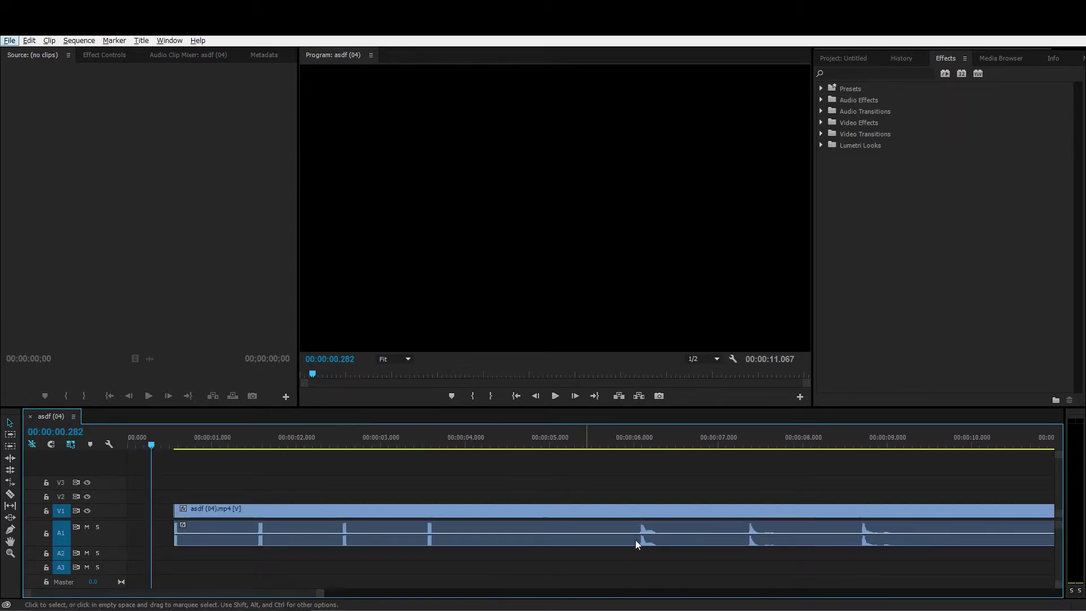
click(619, 509)
click(622, 437)
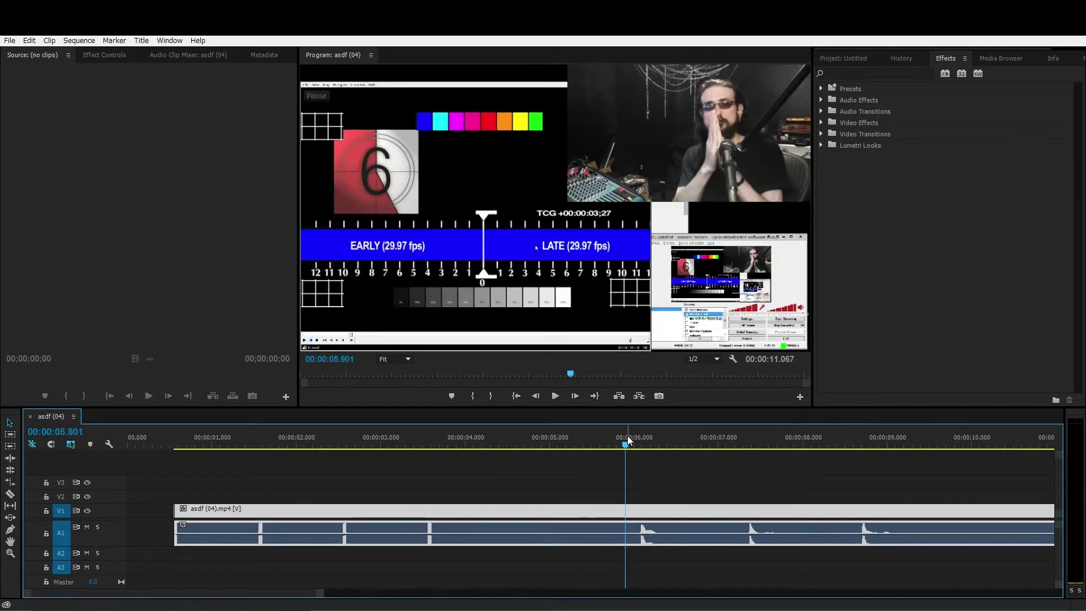
key(Left)
key(equal)
key(equal)
key(equal)
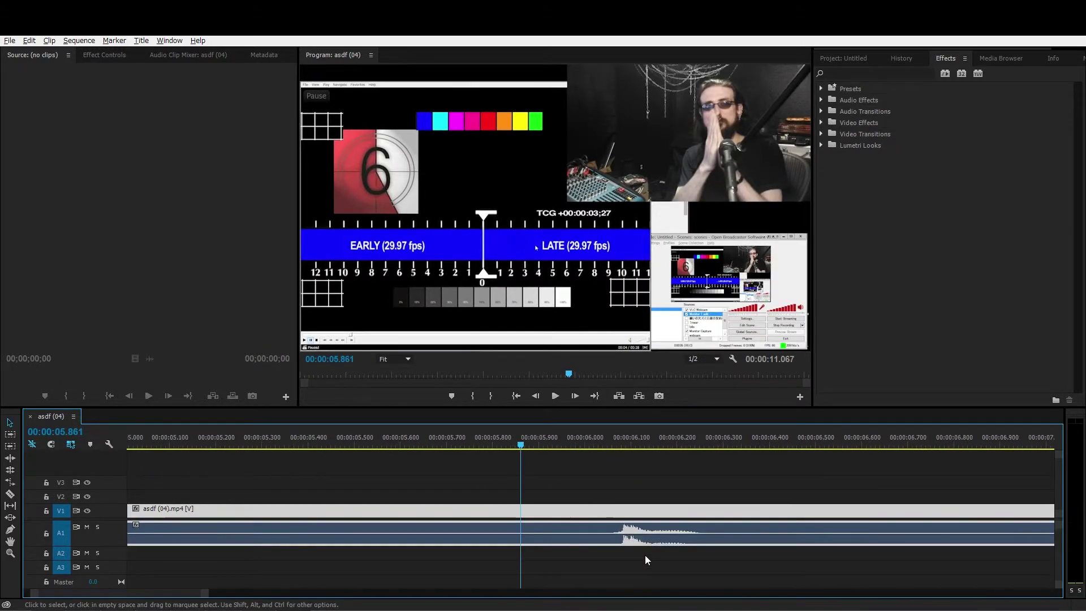
drag(519, 445, 456, 443)
scroll(453, 472, up, 3)
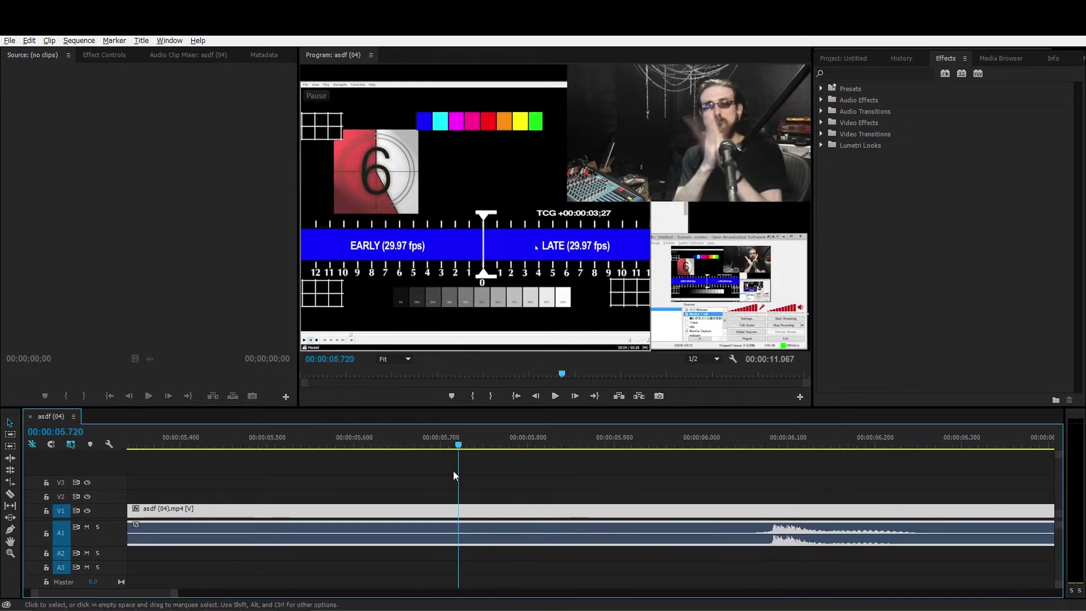
Refine the playhead to 00:00:05.718 at the visible clap and split the clip there
key(=)
click(461, 446)
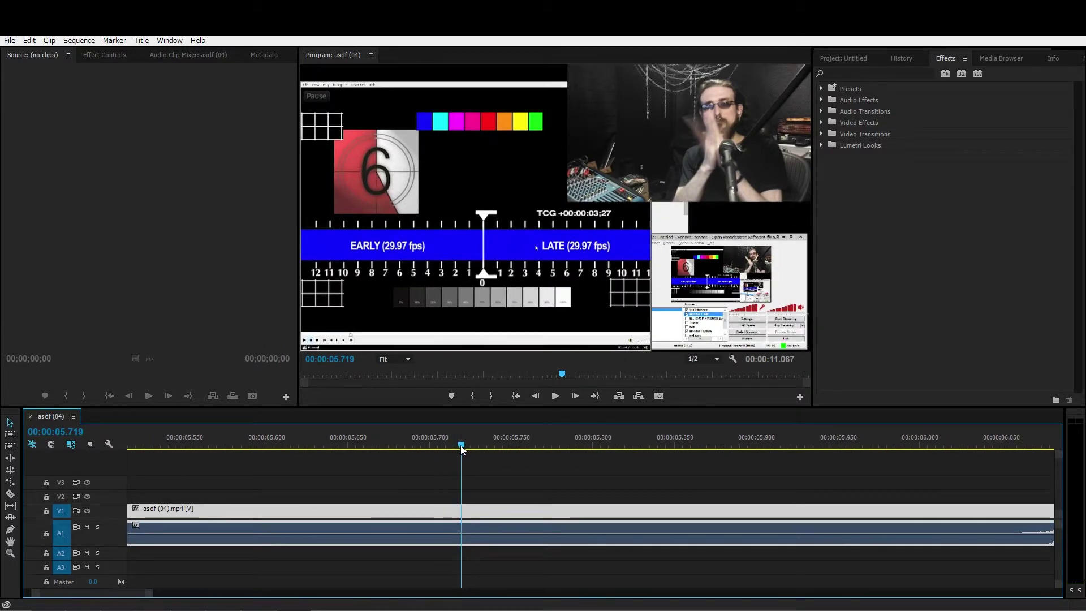
drag(461, 447, 459, 446)
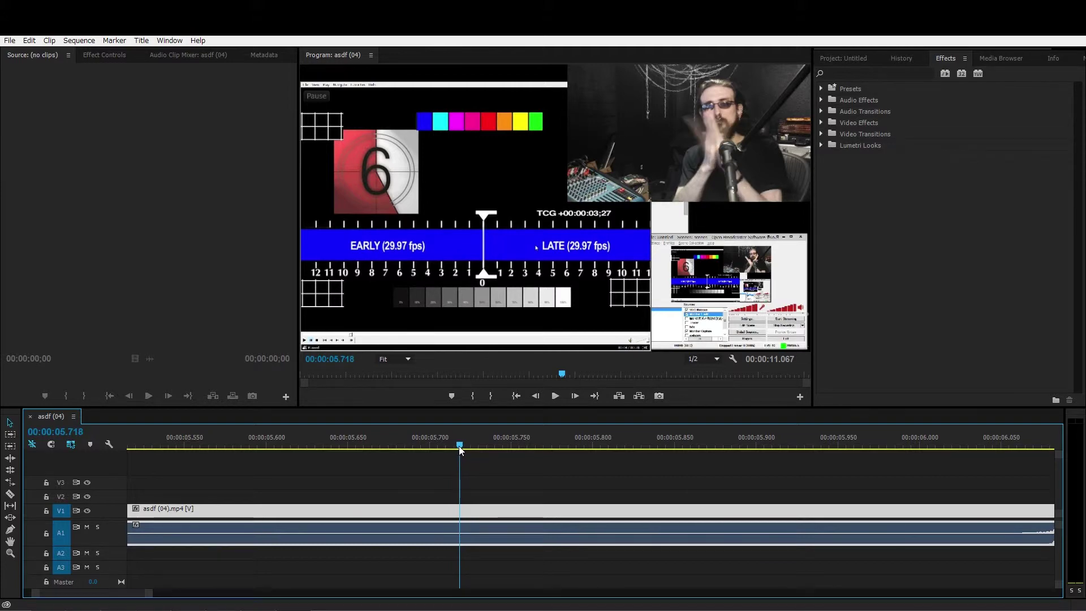
key(c)
click(459, 538)
key(v)
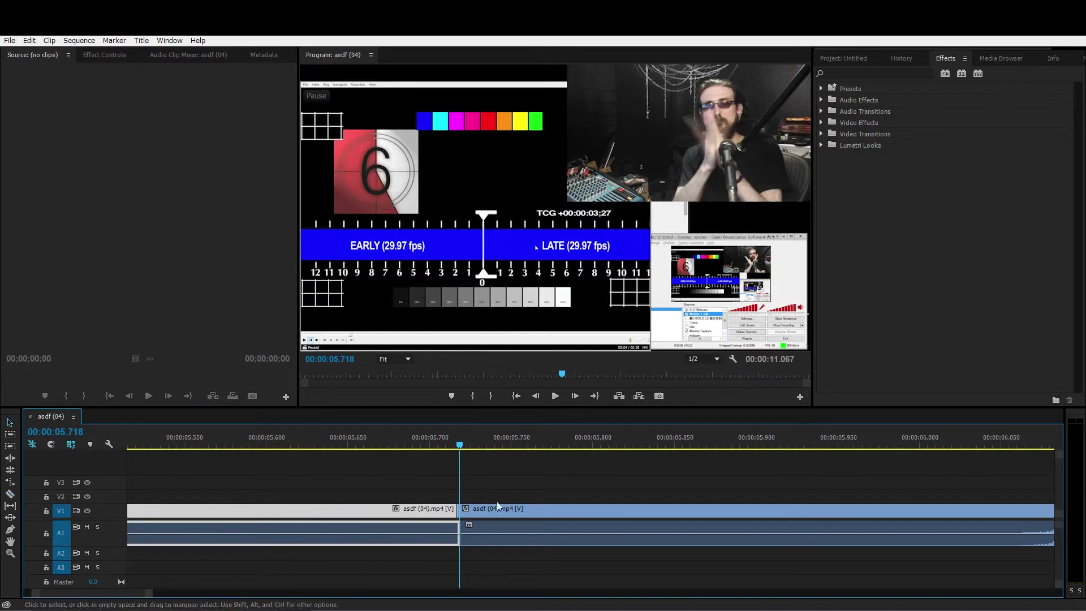
Split the clip near 00:00:06.084, where the sound of the first clap starts in the waveform
scroll(549, 552, down, 6)
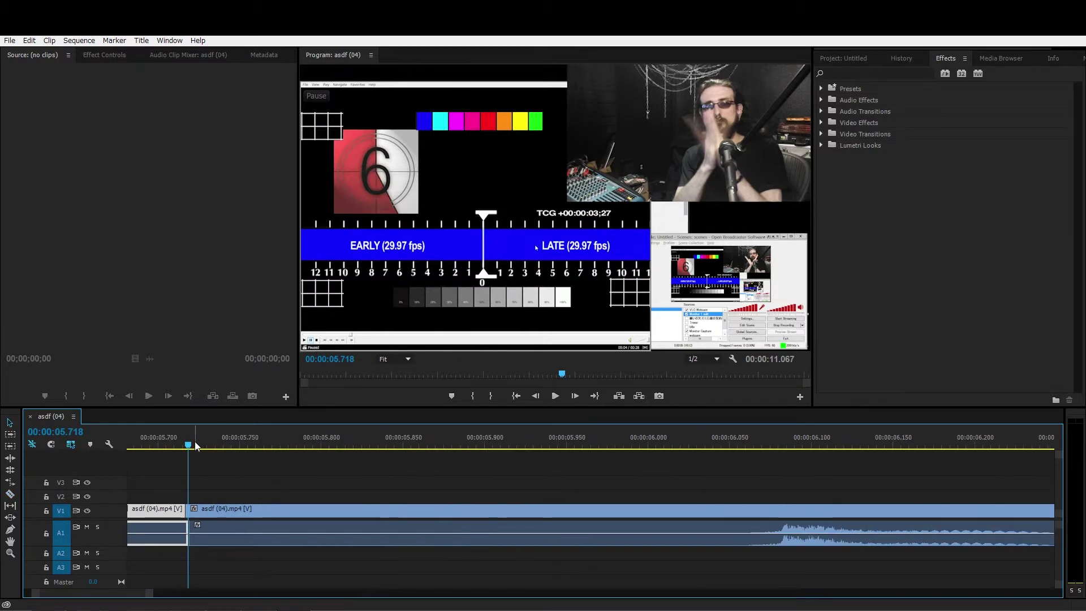
drag(195, 446, 786, 475)
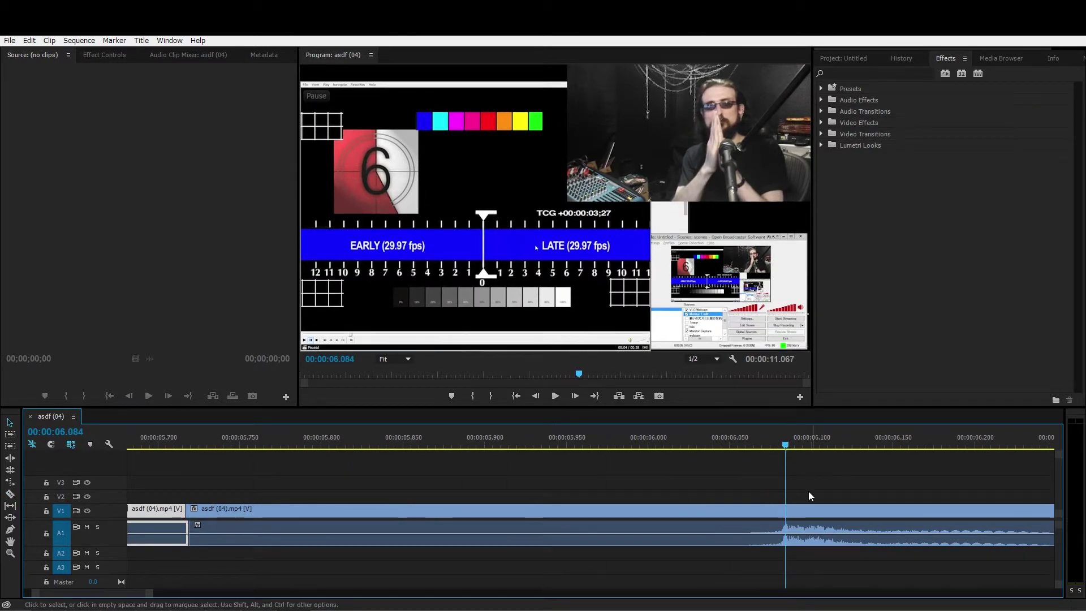
key(c)
click(790, 534)
key(v)
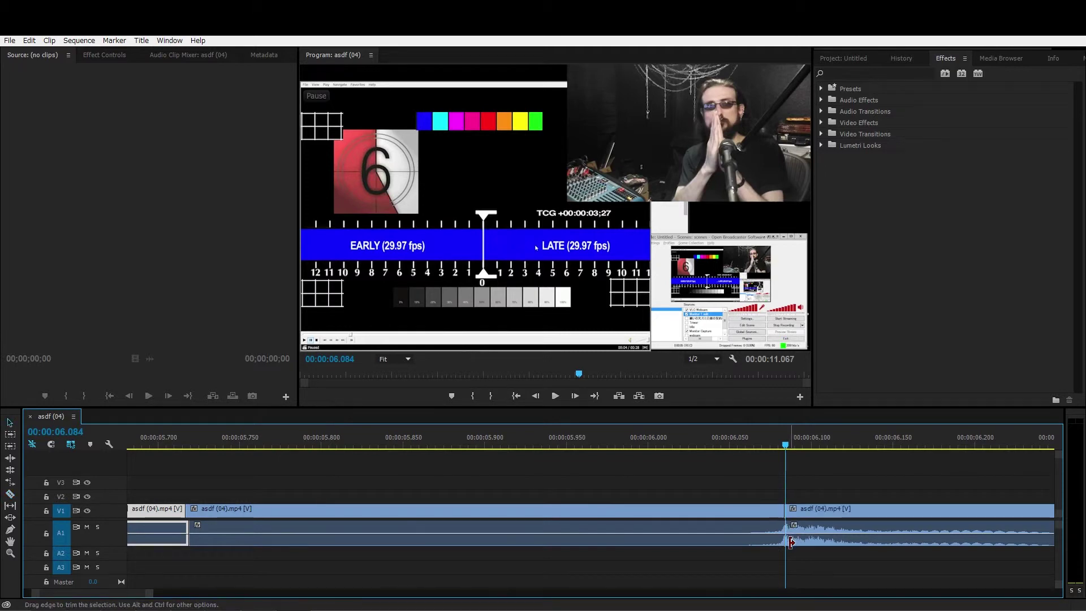
Move the piece between the visible clap and its sound to the sequence start and place the playhead at the piece's end
click(698, 540)
key(minus)
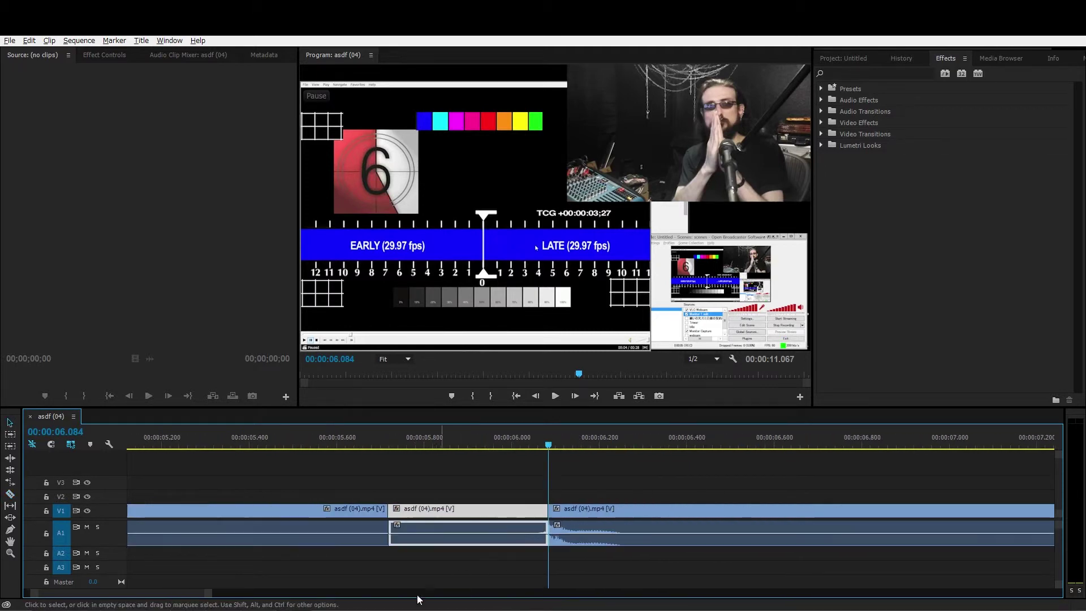
key(minus)
key(minus)
key(minus)
key(minus)
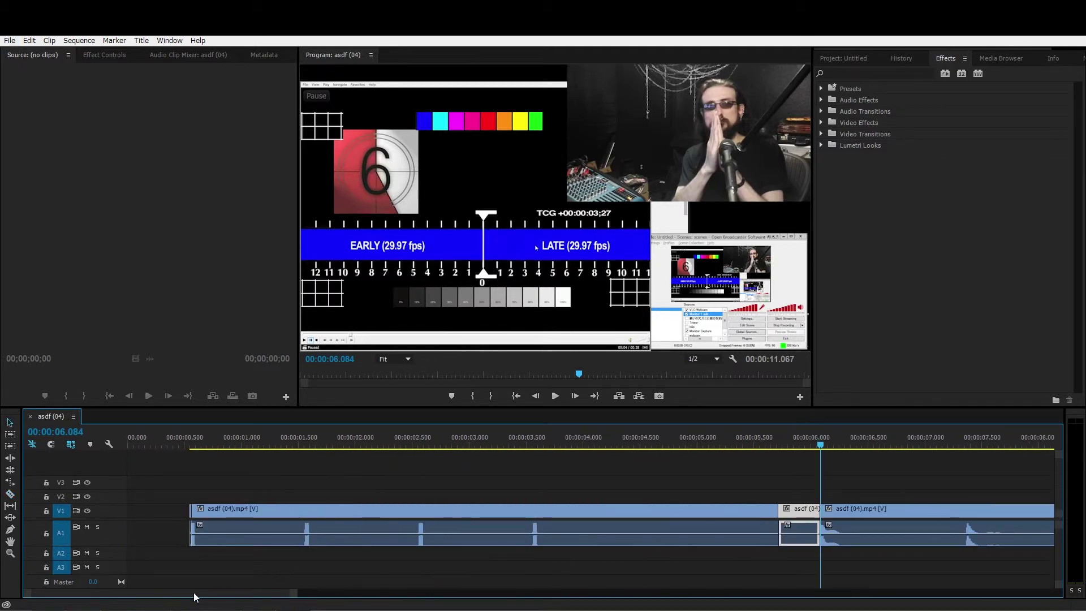
drag(798, 538, 154, 524)
scroll(154, 524, up, 8)
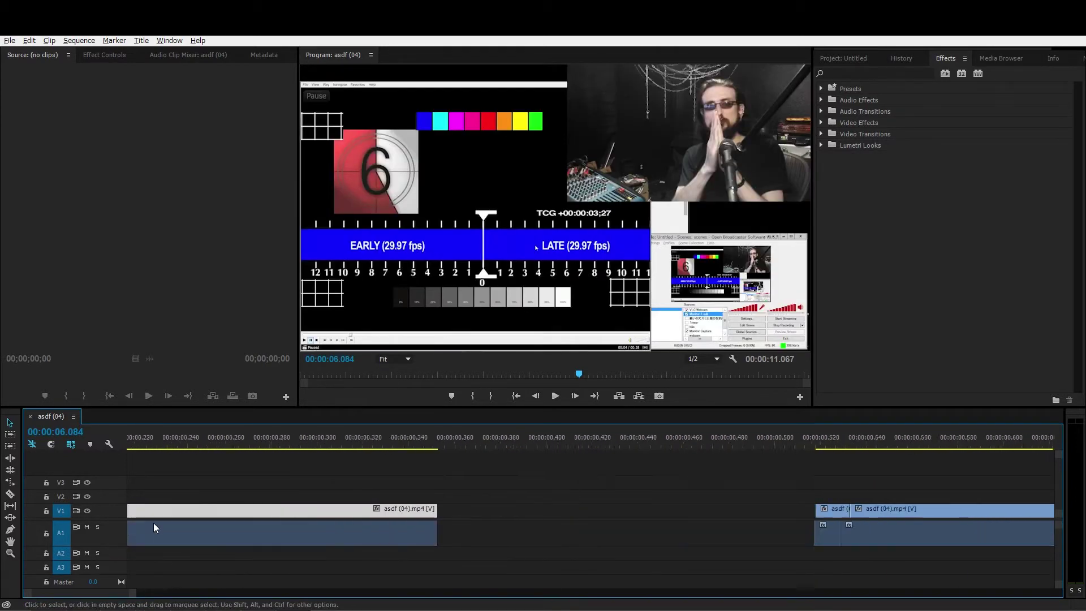
drag(667, 441, 698, 439)
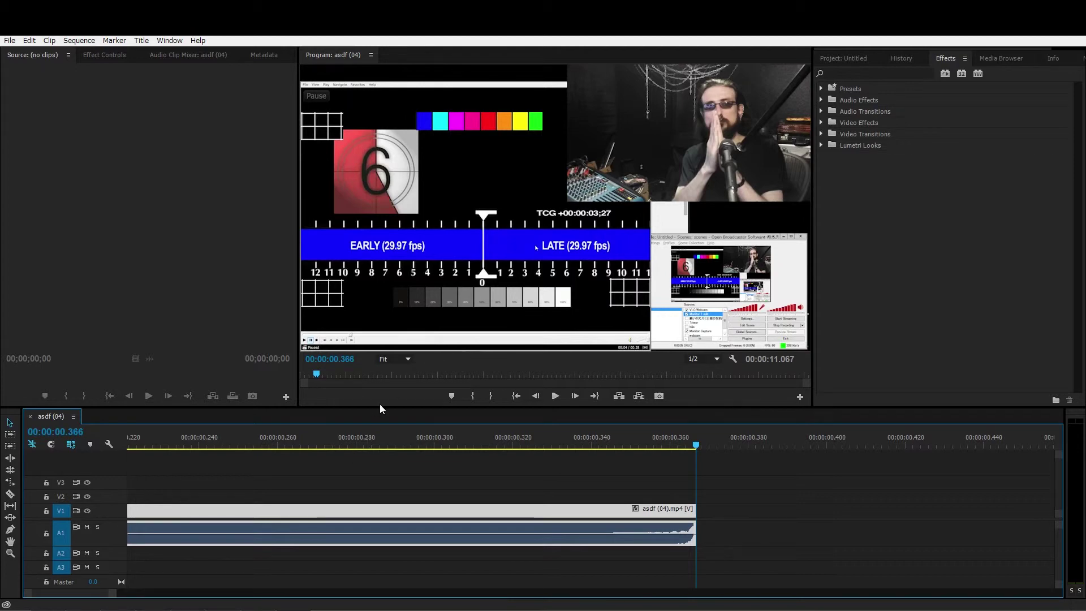
Switch to the calculator, enter 366 minus, and bring up Open Broadcaster Software alongside it
key(alt+Tab)
drag(368, 392, 338, 385)
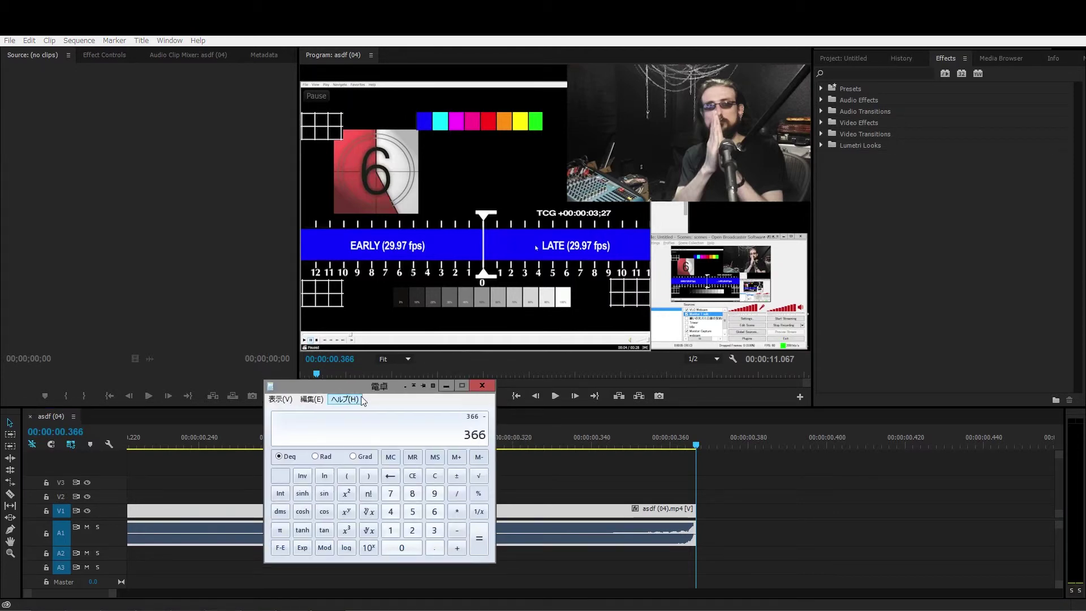
drag(362, 388, 250, 408)
key(alt+Tab)
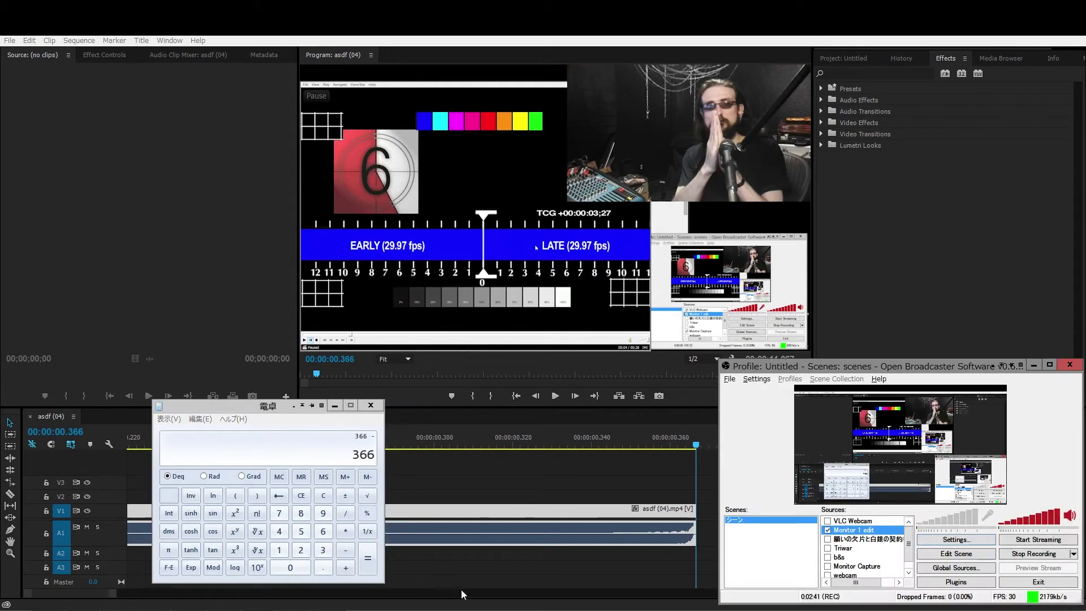
Look up the Global Audio Sync Offset in Open Broadcaster Software's advanced settings and subtract 282 from 366 in the calculator
click(956, 540)
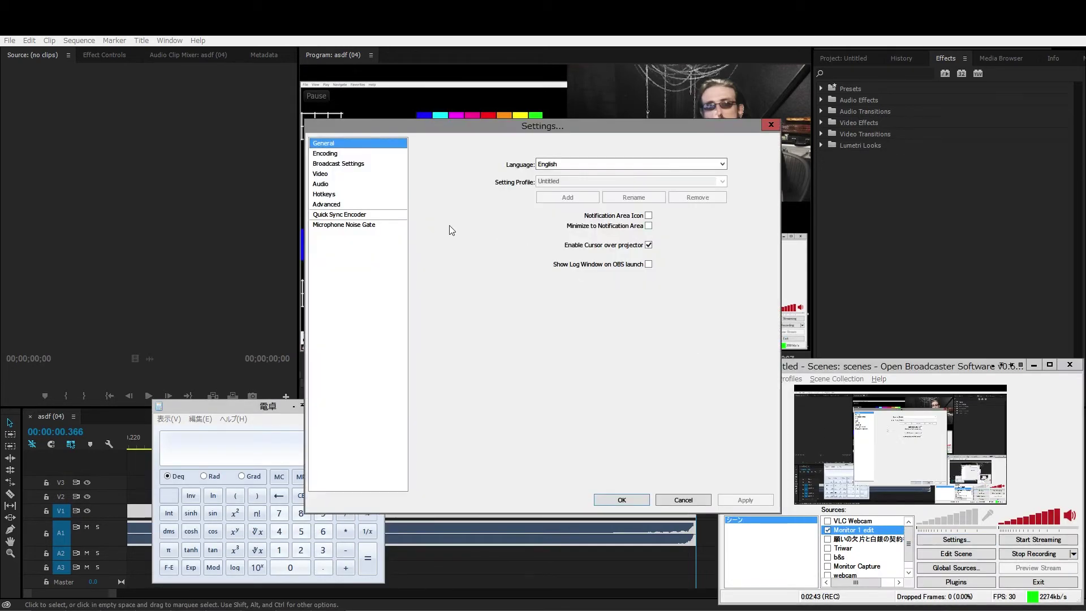
click(325, 184)
click(327, 205)
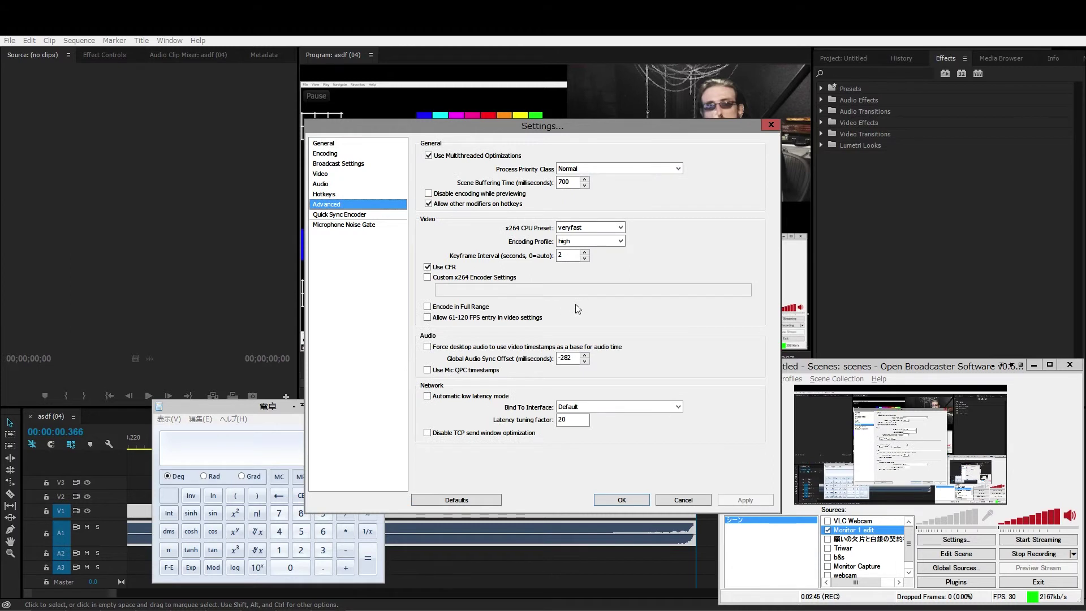
click(289, 415)
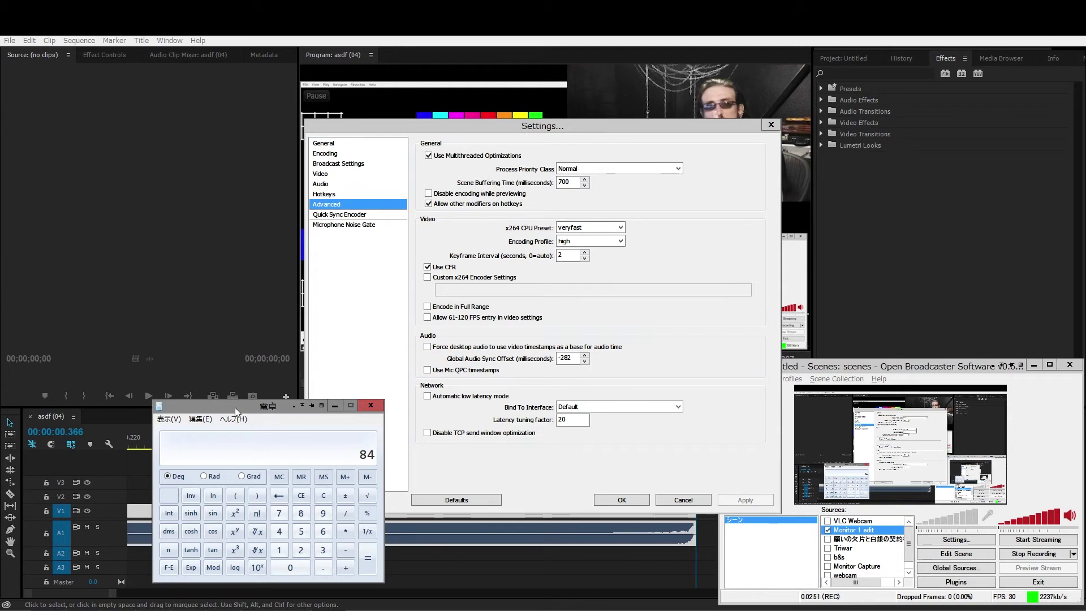
drag(236, 411, 135, 407)
Set the Mic Sync Offset in the audio settings to -84 milliseconds and apply the settings
click(331, 184)
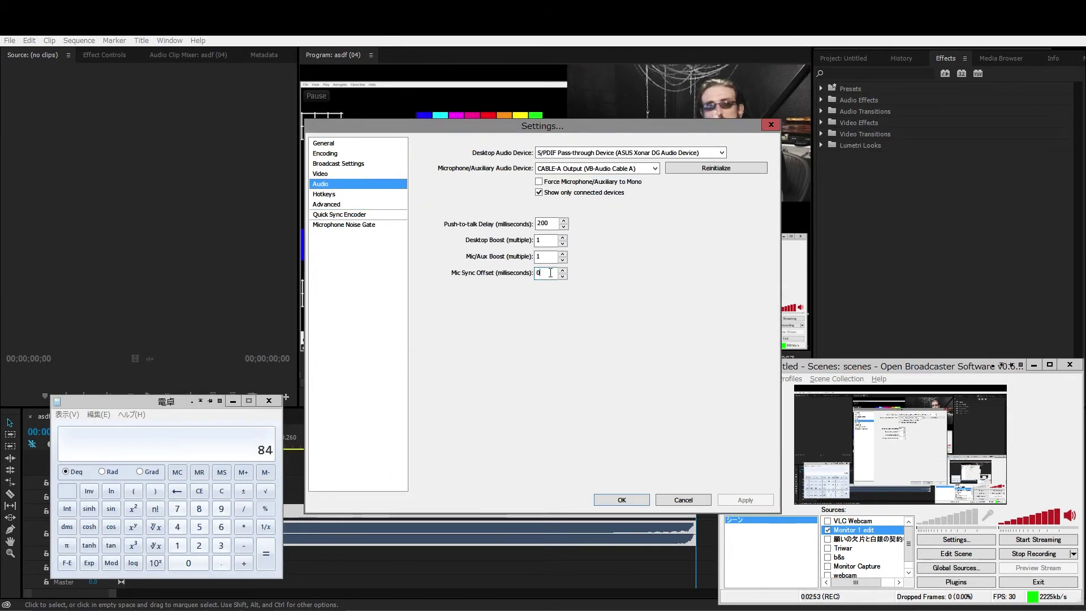
text(-84)
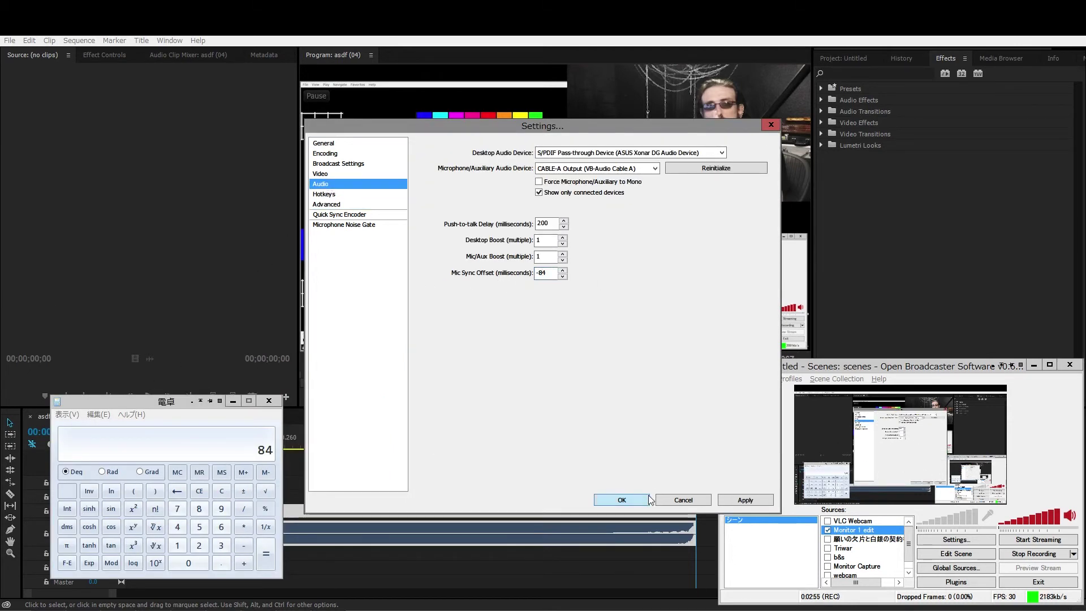
click(612, 501)
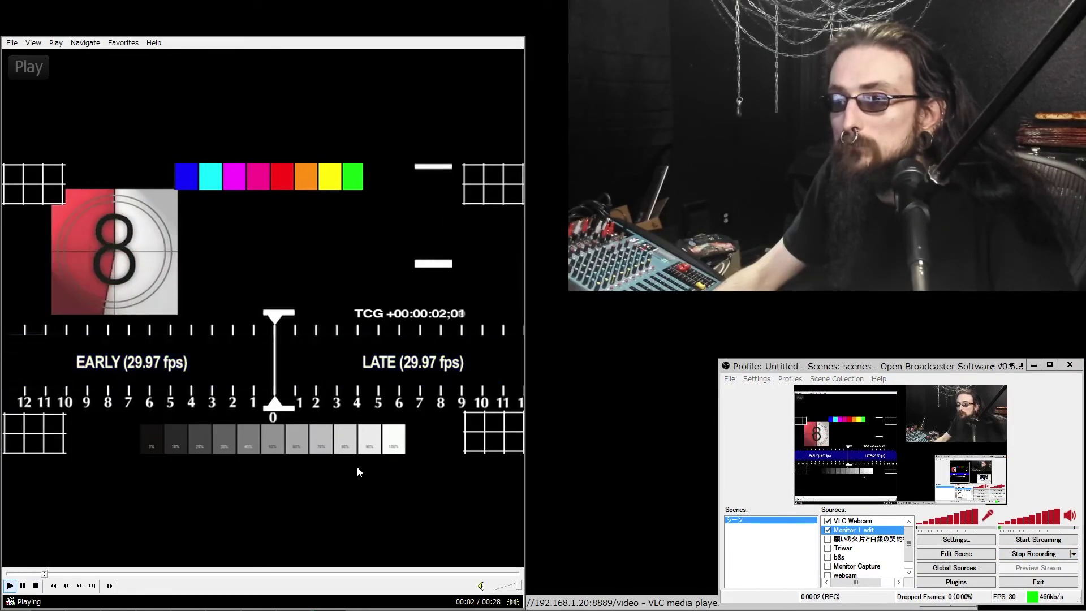
Pause the sync test video at countdown number 6 during the new test recording
key(space)
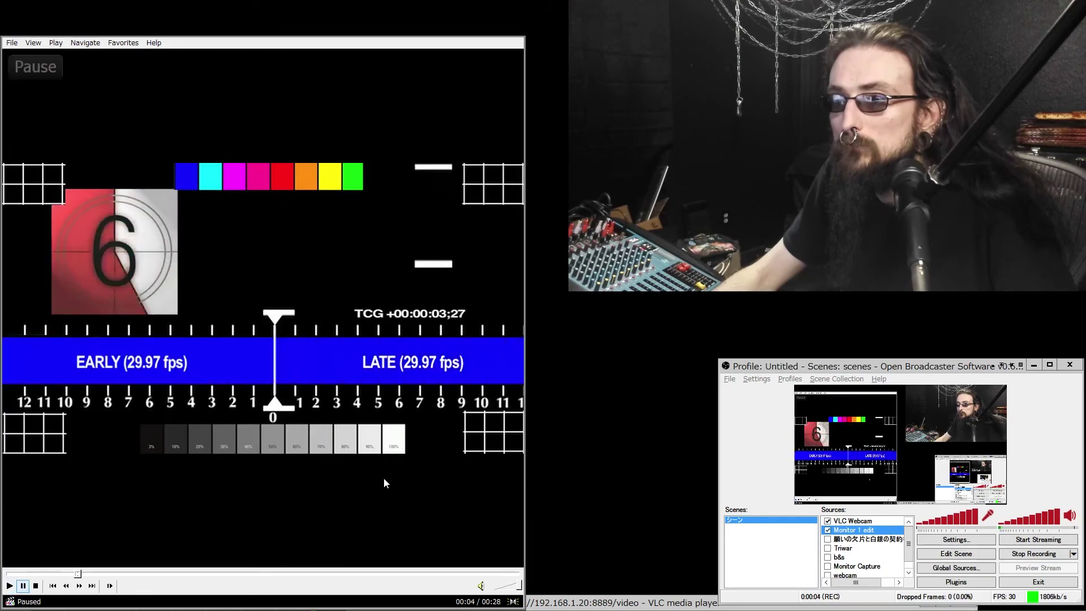